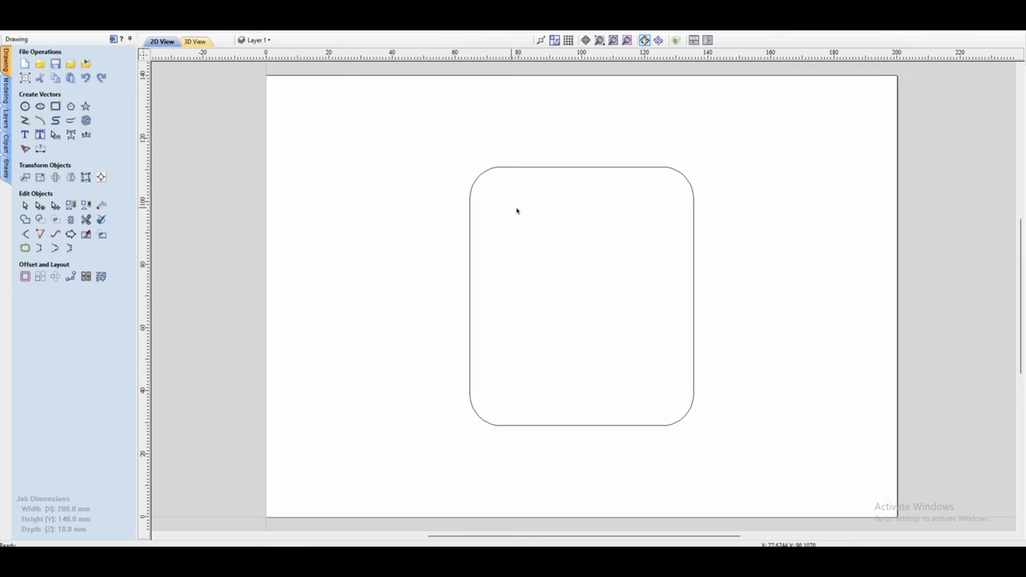
# Step: Select the rounded rectangle and start a Pocket toolpath, moving to its Cut Depth field
pyautogui.moveTo(517, 210); pyautogui.dragTo(471, 144)
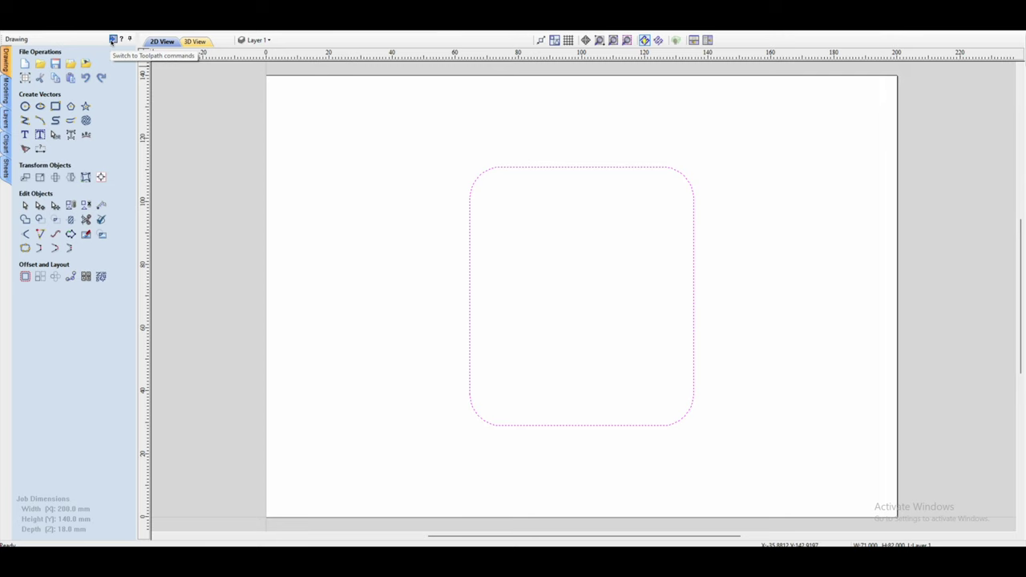
pyautogui.click(113, 39)
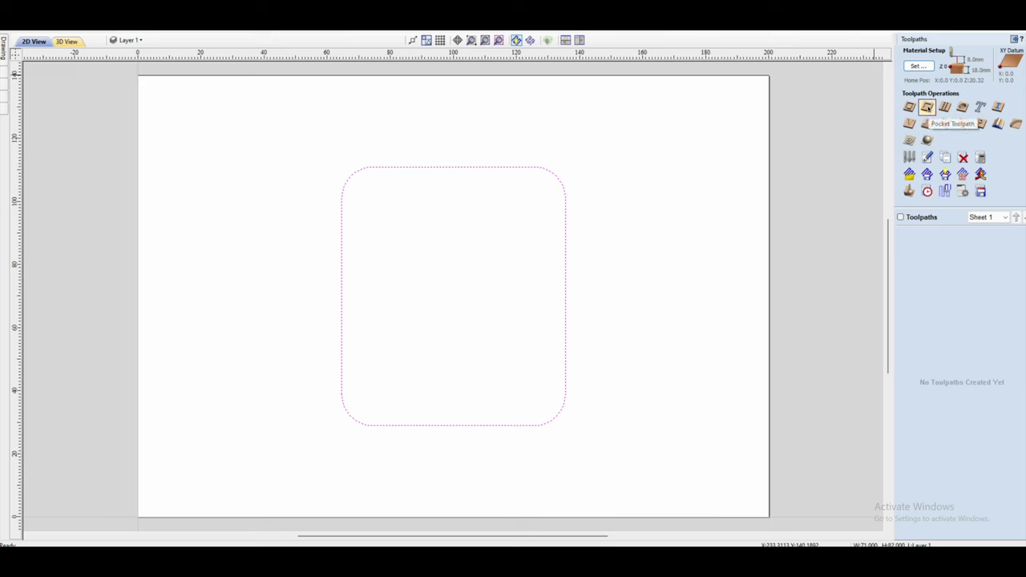
pyautogui.click(926, 107)
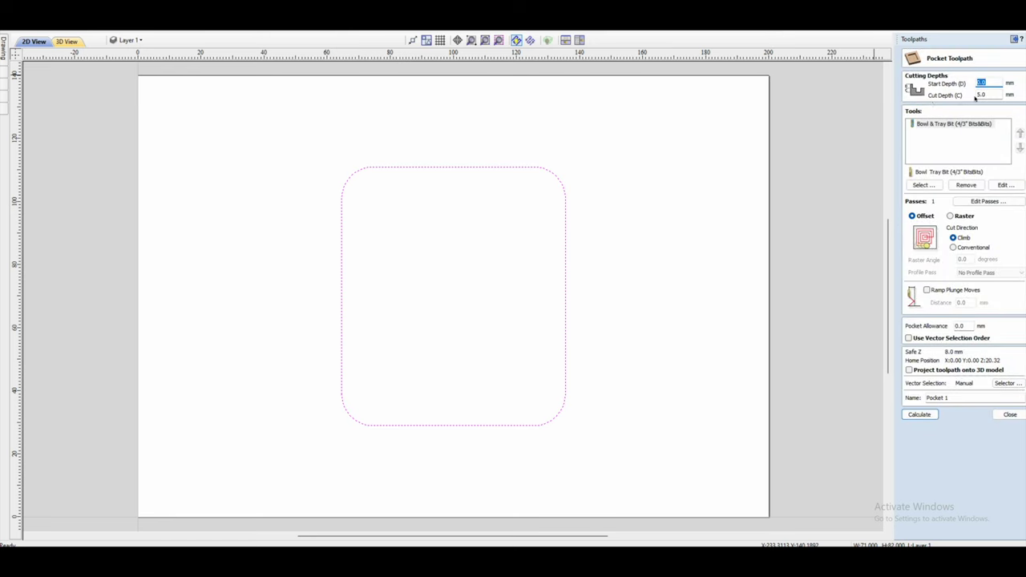
pyautogui.click(976, 96)
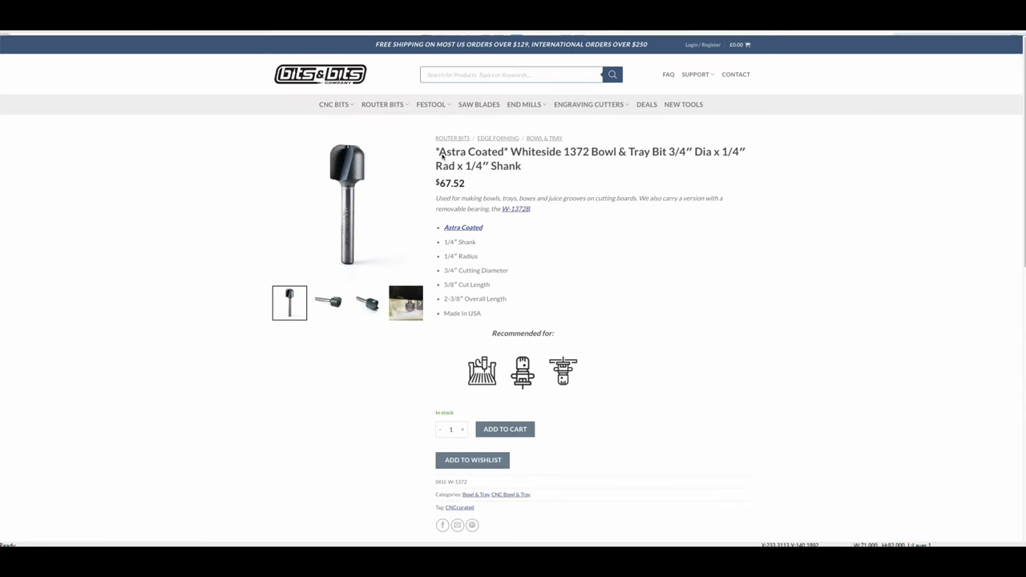
pyautogui.scroll(-1, 515, 282)
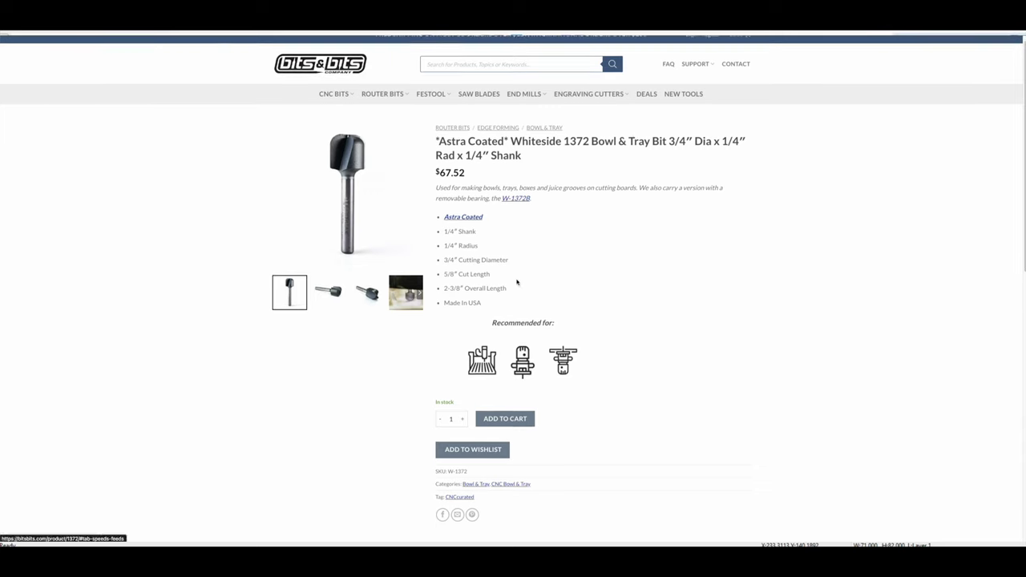
pyautogui.scroll(-5, 517, 282)
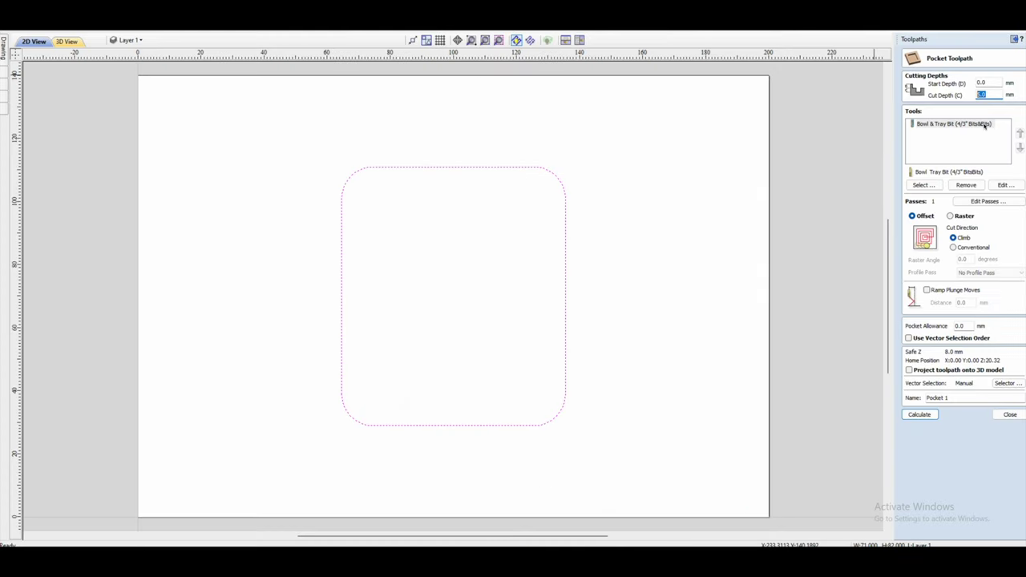
pyautogui.click(985, 126)
pyautogui.click(998, 186)
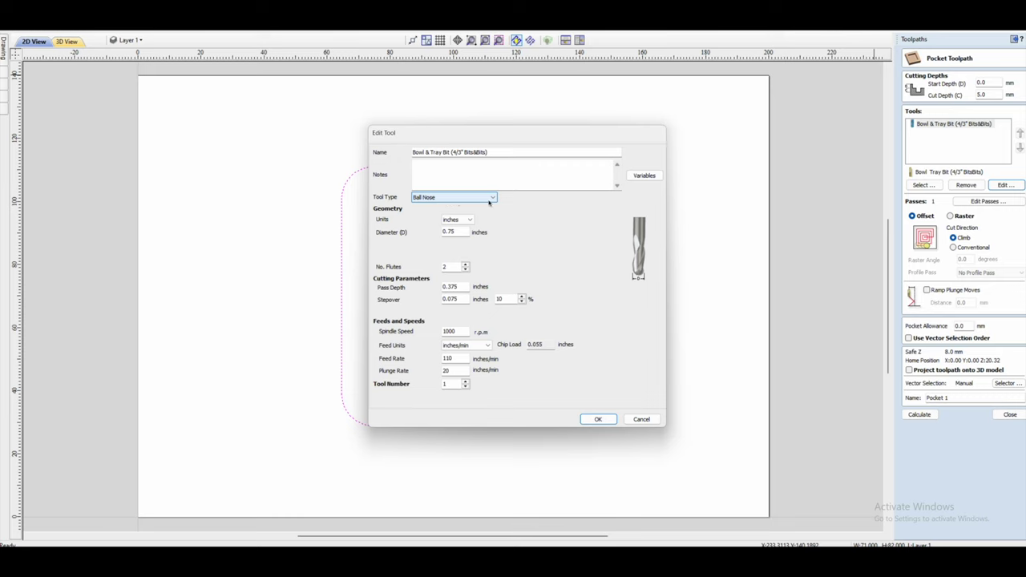
pyautogui.click(492, 198)
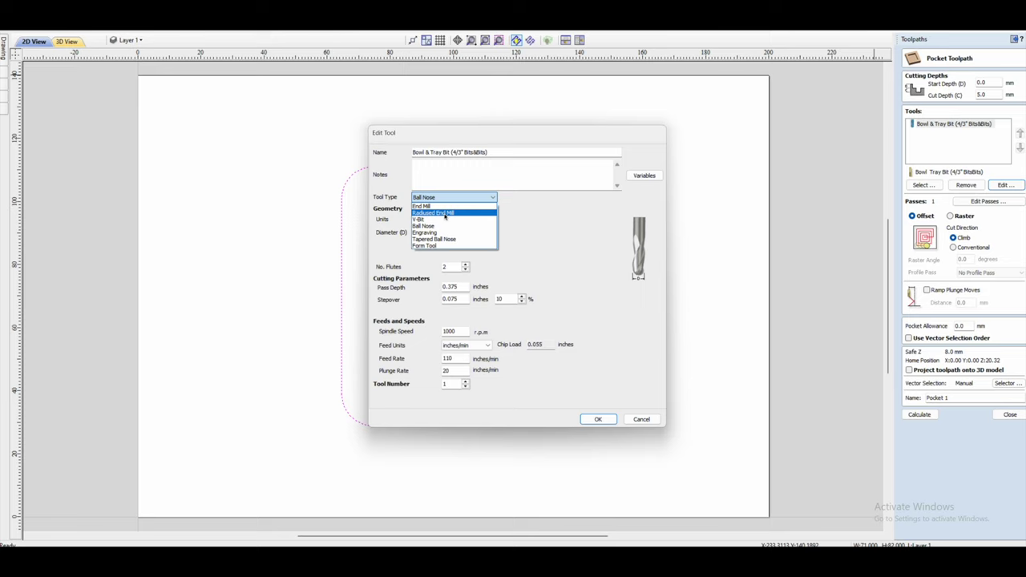
pyautogui.click(461, 213)
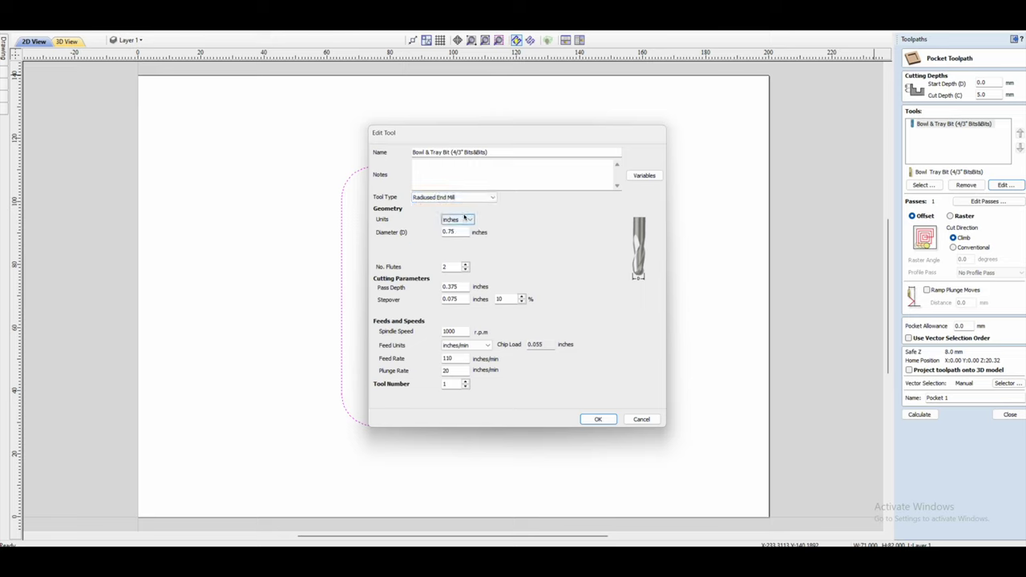
pyautogui.click(597, 418)
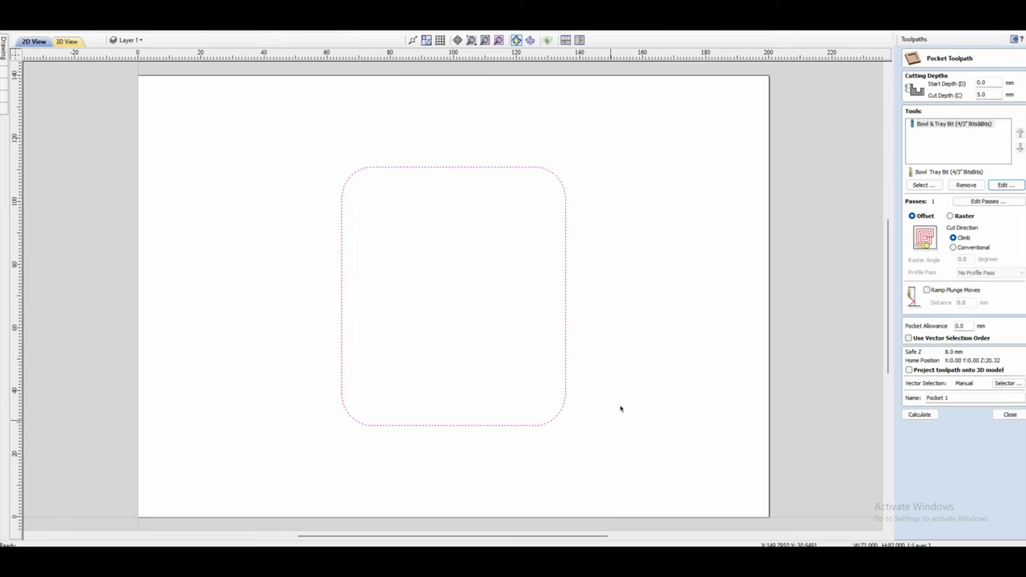
pyautogui.click(1014, 185)
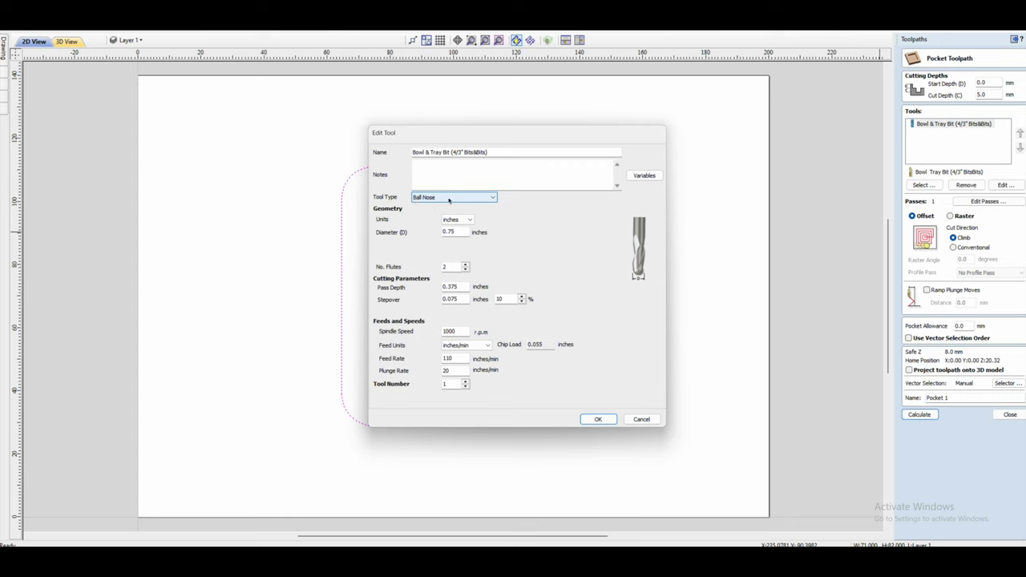
pyautogui.click(449, 198)
pyautogui.click(437, 235)
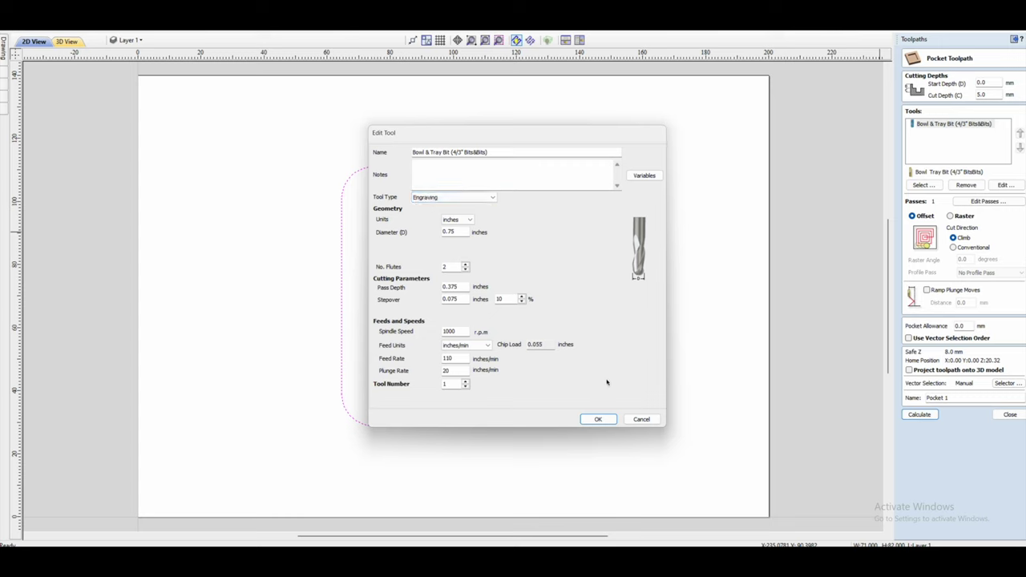
pyautogui.click(608, 418)
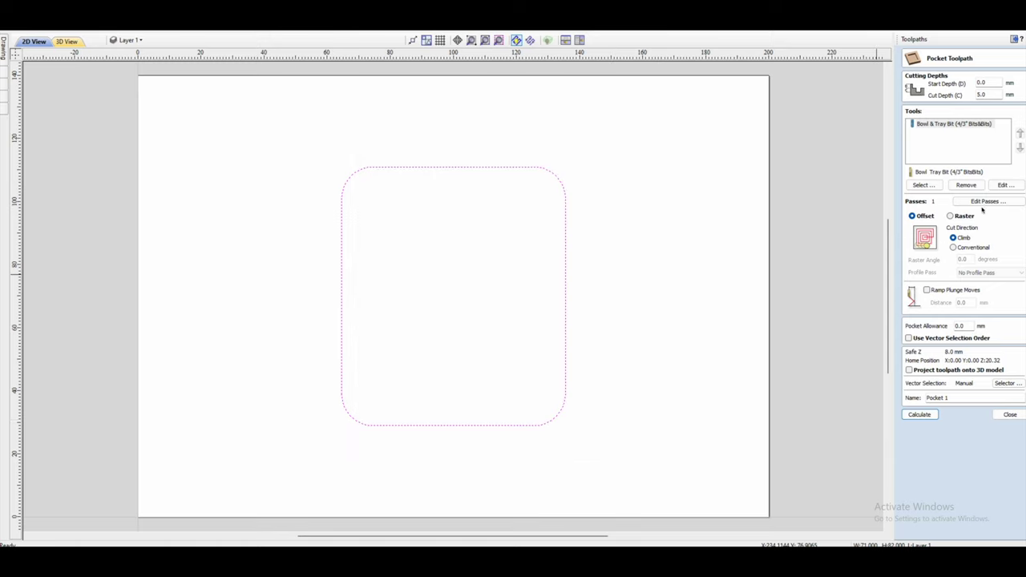
pyautogui.click(1003, 185)
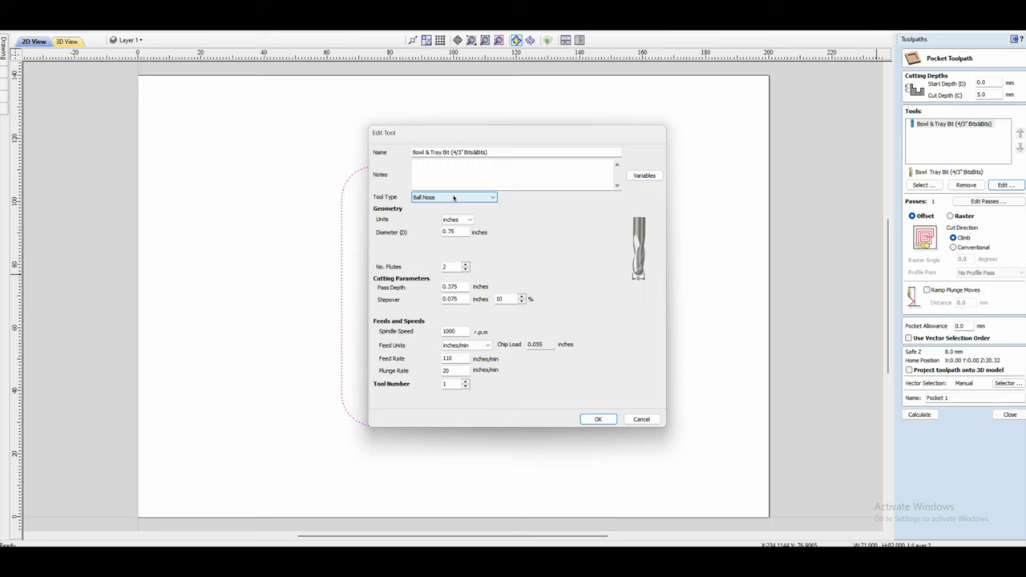
pyautogui.click(641, 419)
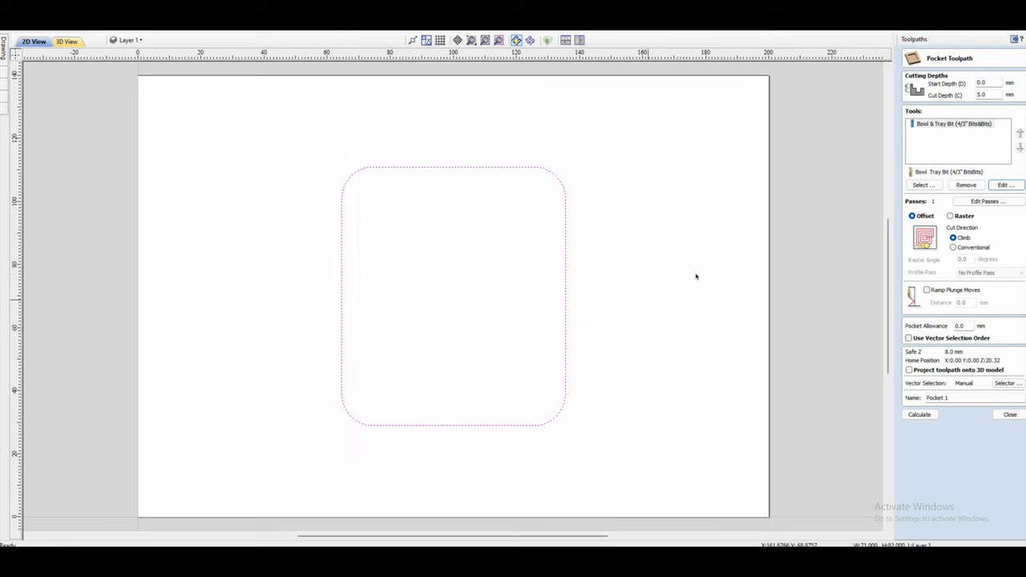
pyautogui.click(954, 125)
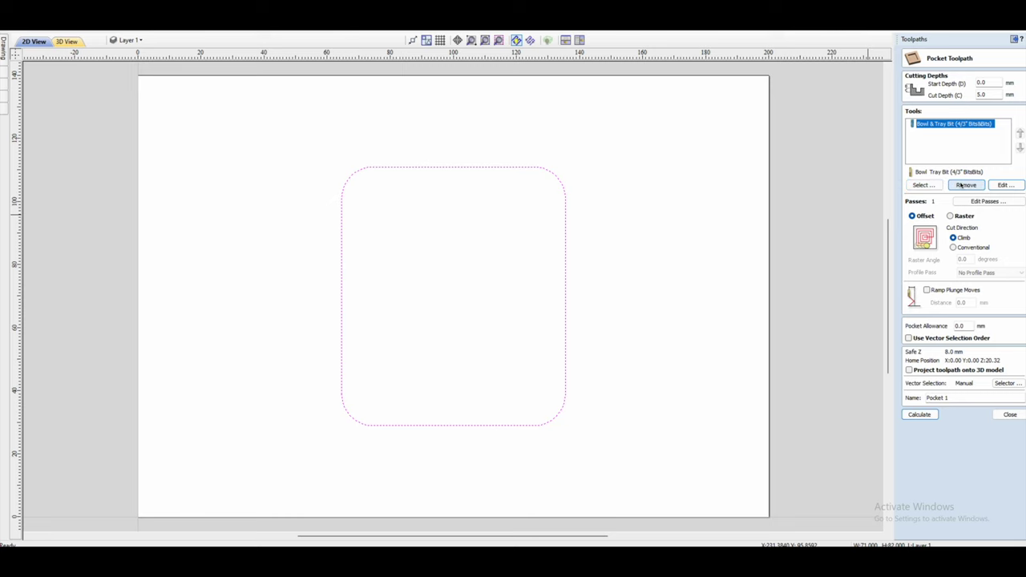
# Step: Remove the Bowl & Tray Bit from the pocket and view its Tool Database entry
pyautogui.click(963, 185)
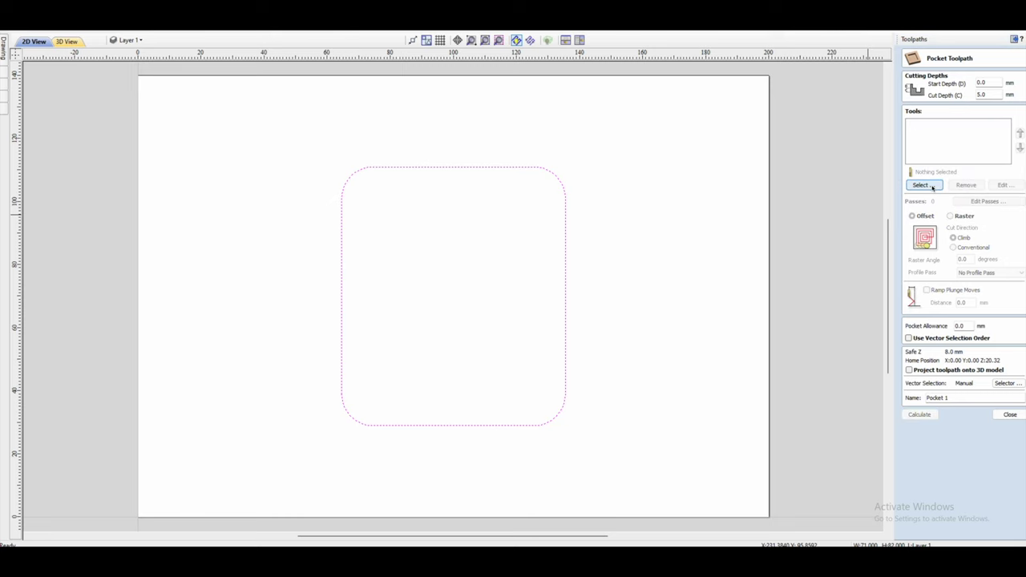
pyautogui.click(921, 185)
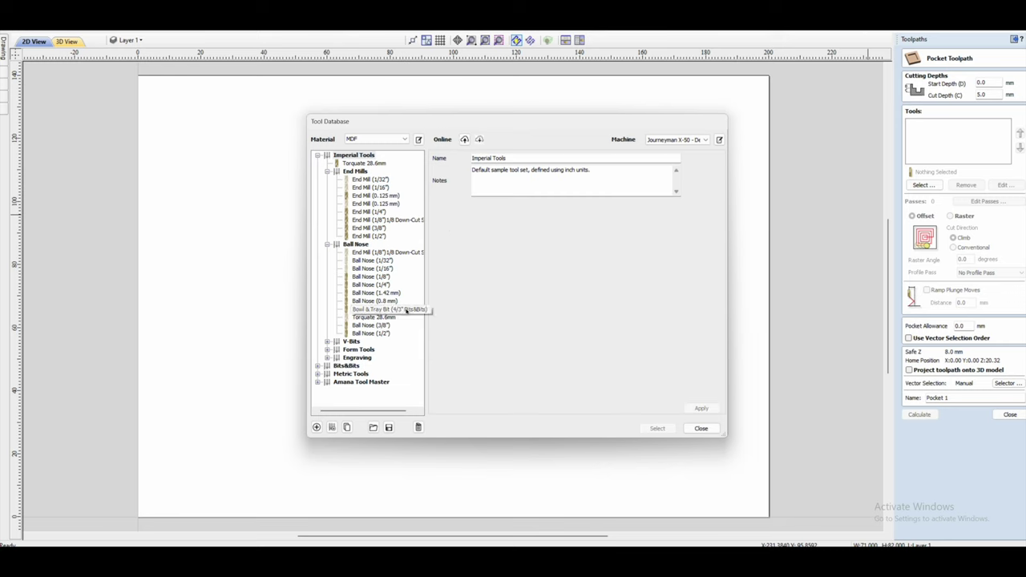
pyautogui.click(406, 310)
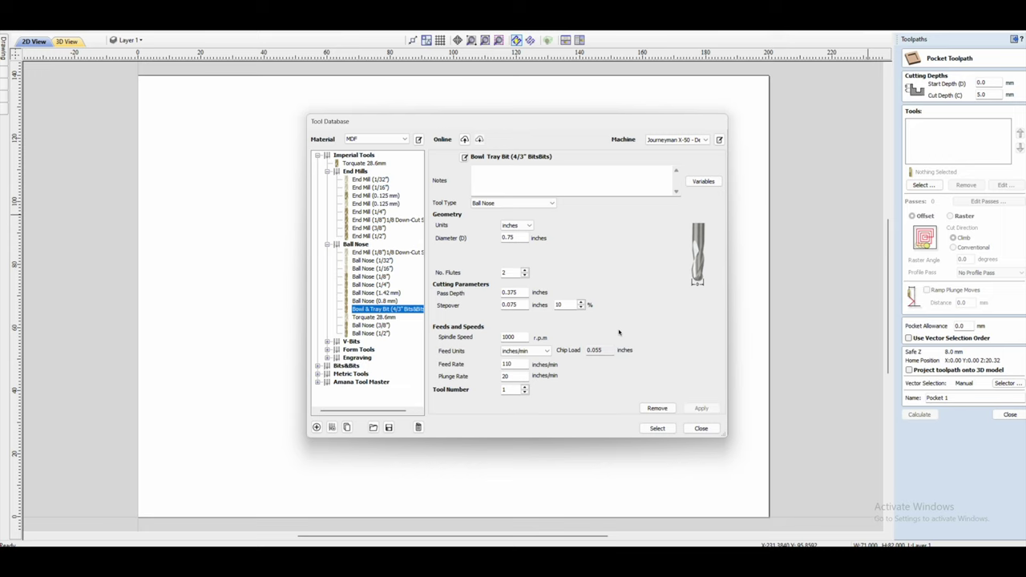
# Step: Change the Bowl & Tray Bit's tool type to Radiused End Mill, discarding its old cutting data
pyautogui.click(486, 205)
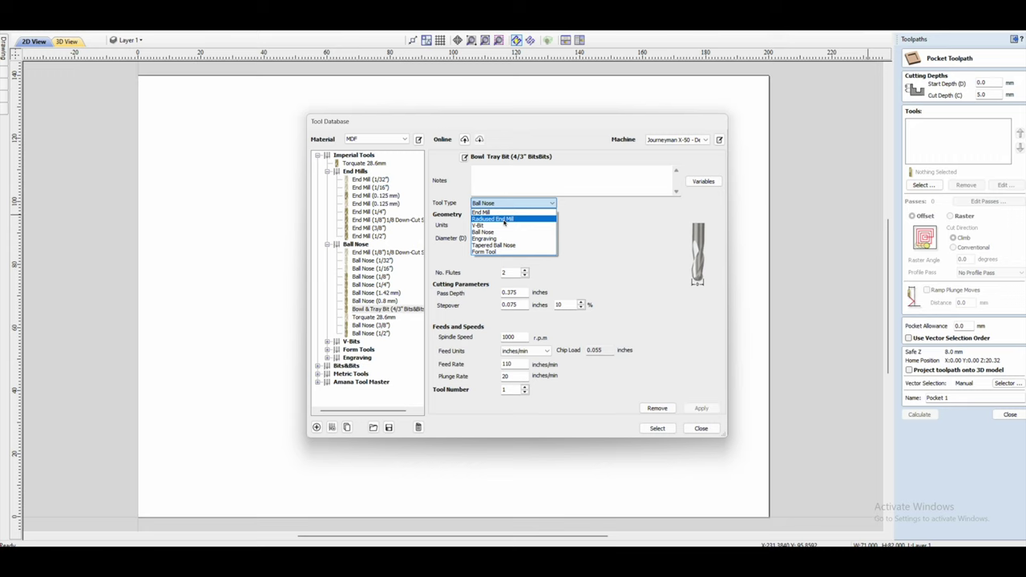
pyautogui.click(518, 219)
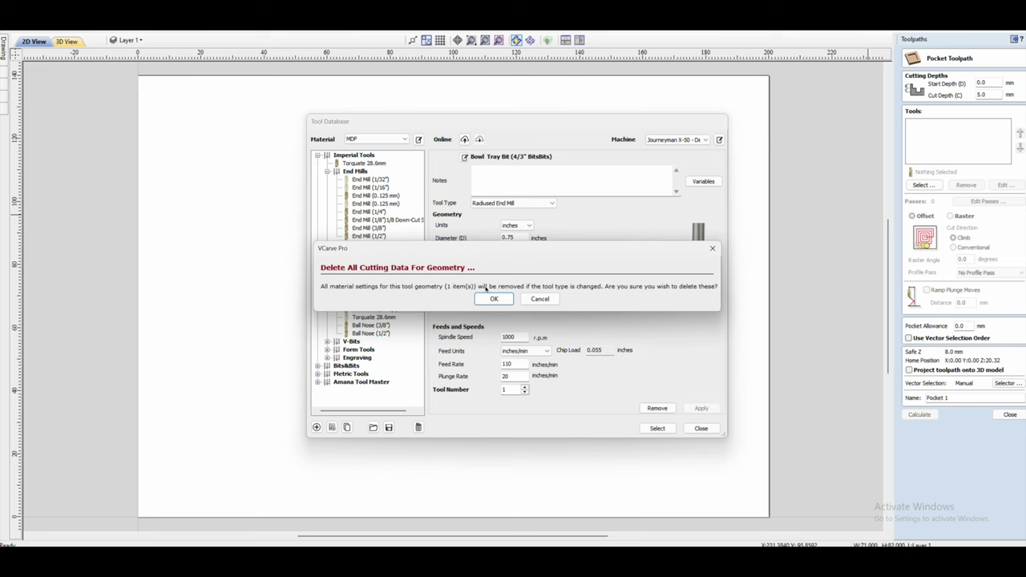
pyautogui.click(491, 299)
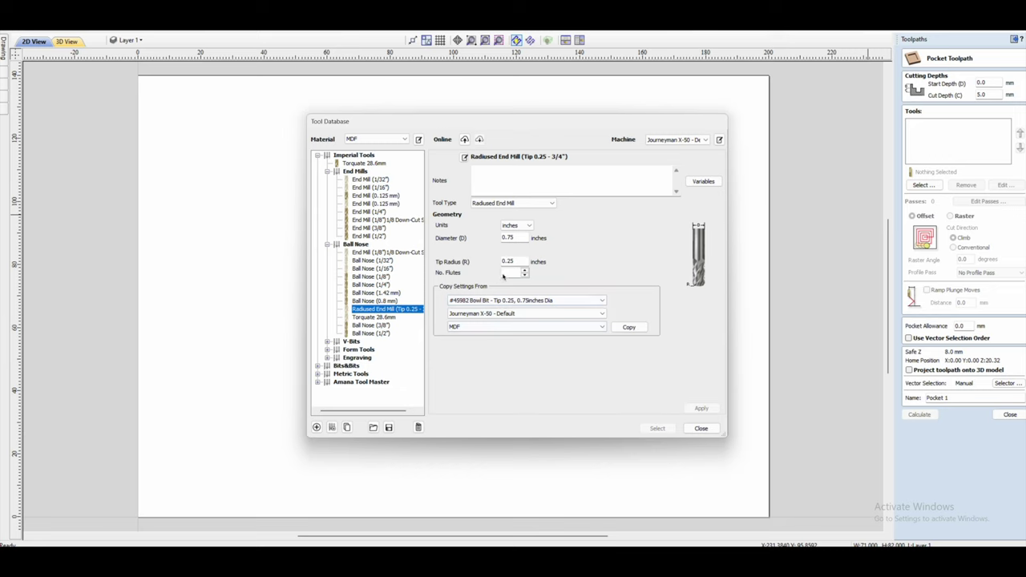
# Step: Give the Radiused End Mill 2 flutes and new cutting settings, then assign it to the pocket
pyautogui.click(506, 273)
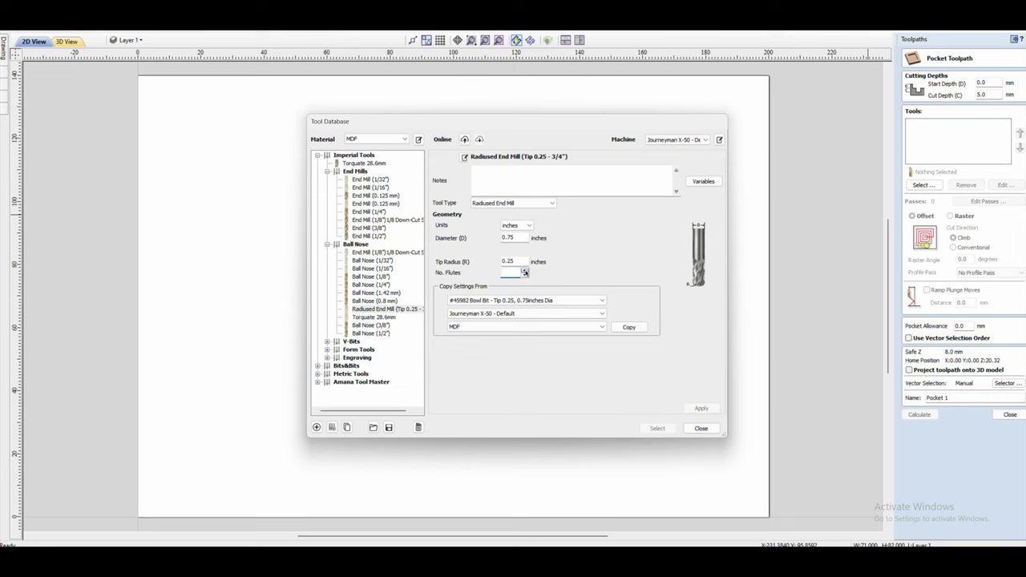
pyautogui.click(525, 271)
pyautogui.click(702, 408)
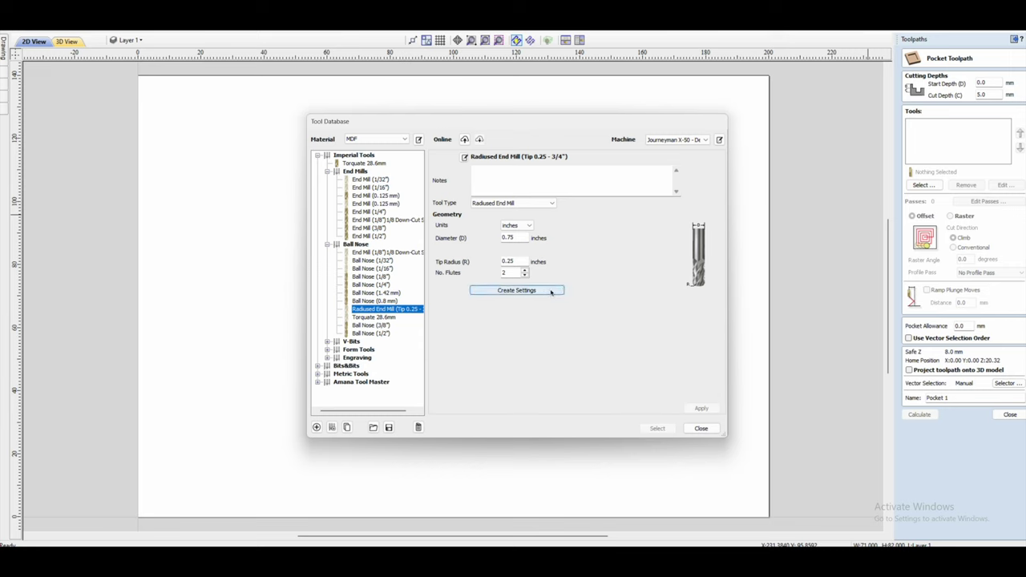
pyautogui.click(551, 291)
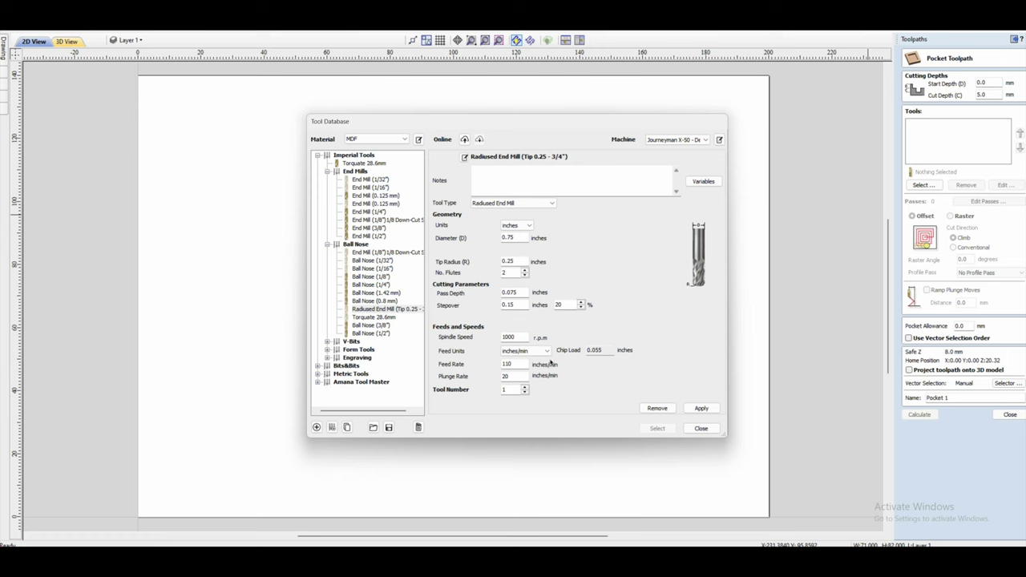
pyautogui.click(701, 409)
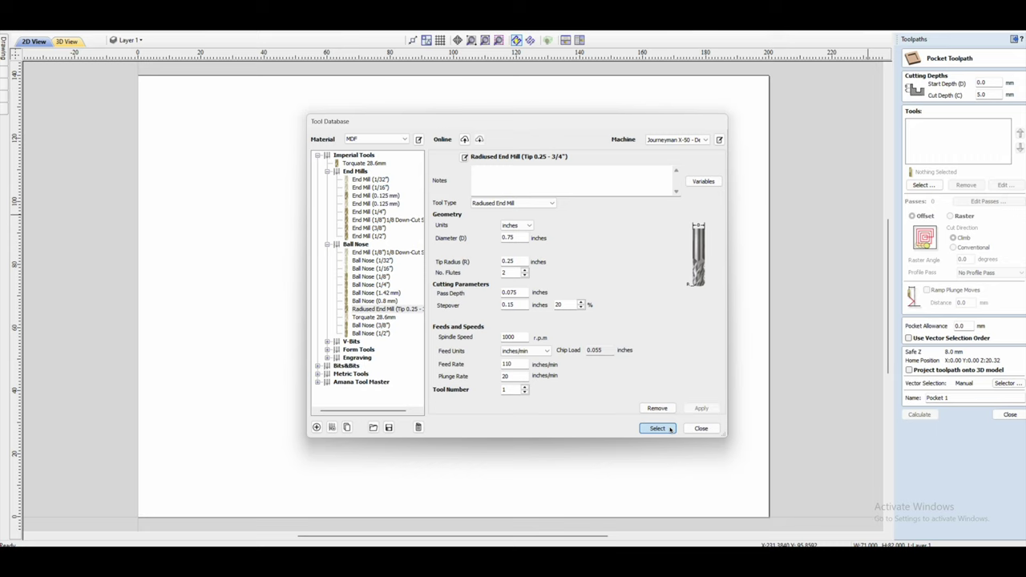
pyautogui.click(658, 428)
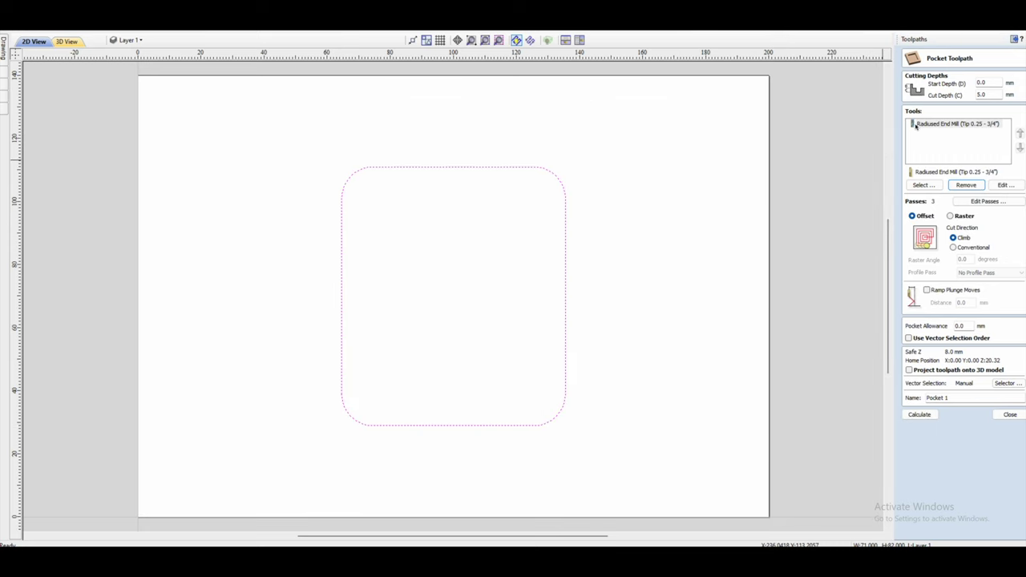
# Step: Switch the Radiused End Mill's tool type to Ball Nose, then reopen its settings to verify
pyautogui.click(959, 128)
pyautogui.click(1013, 187)
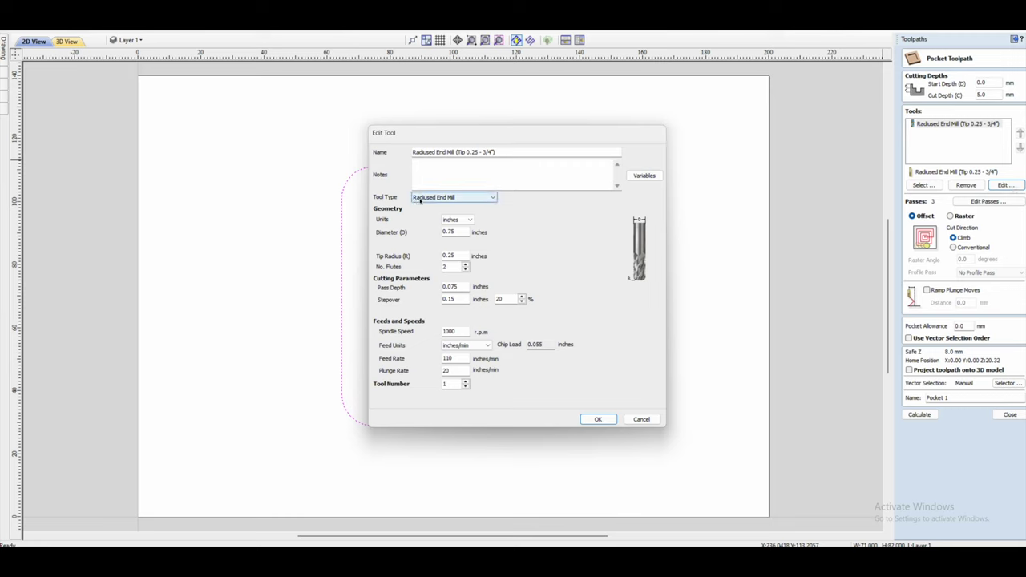
pyautogui.click(473, 200)
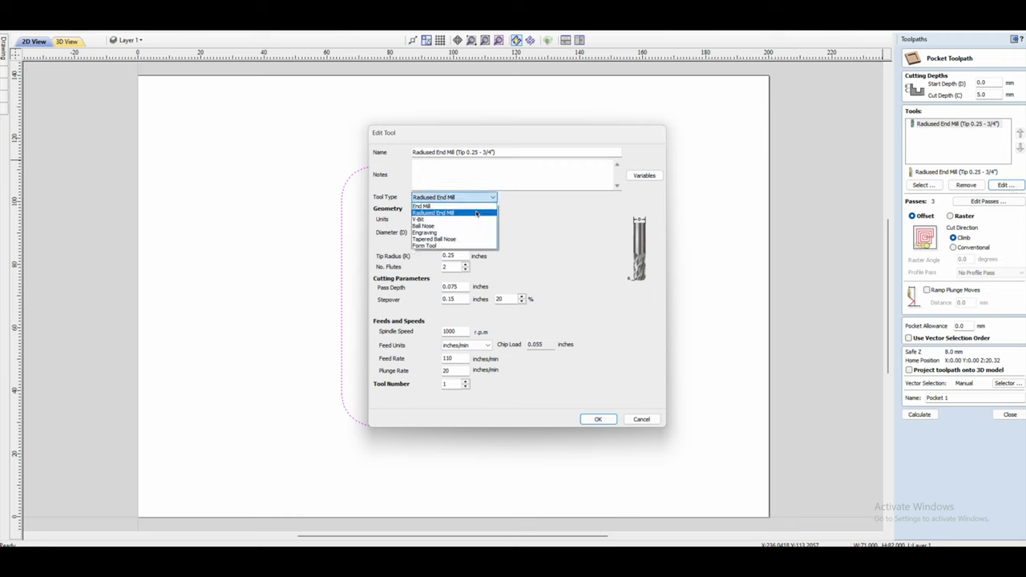
pyautogui.click(477, 227)
pyautogui.click(599, 422)
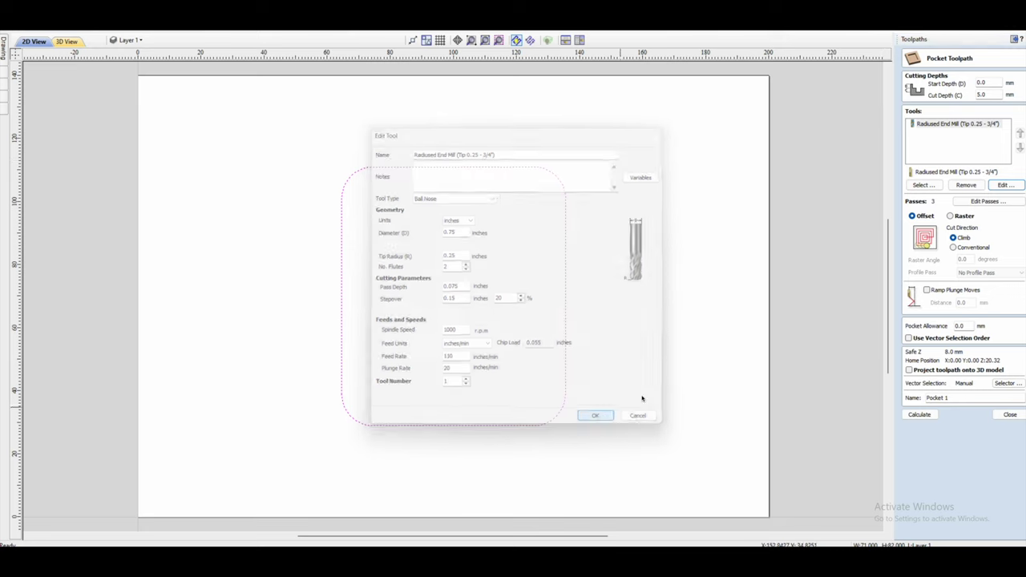
pyautogui.click(1005, 186)
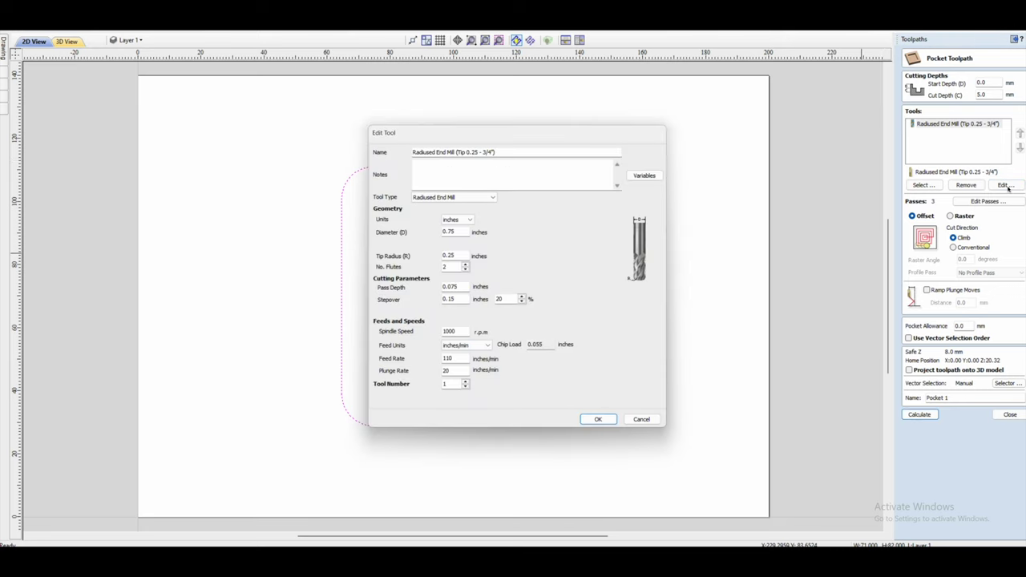